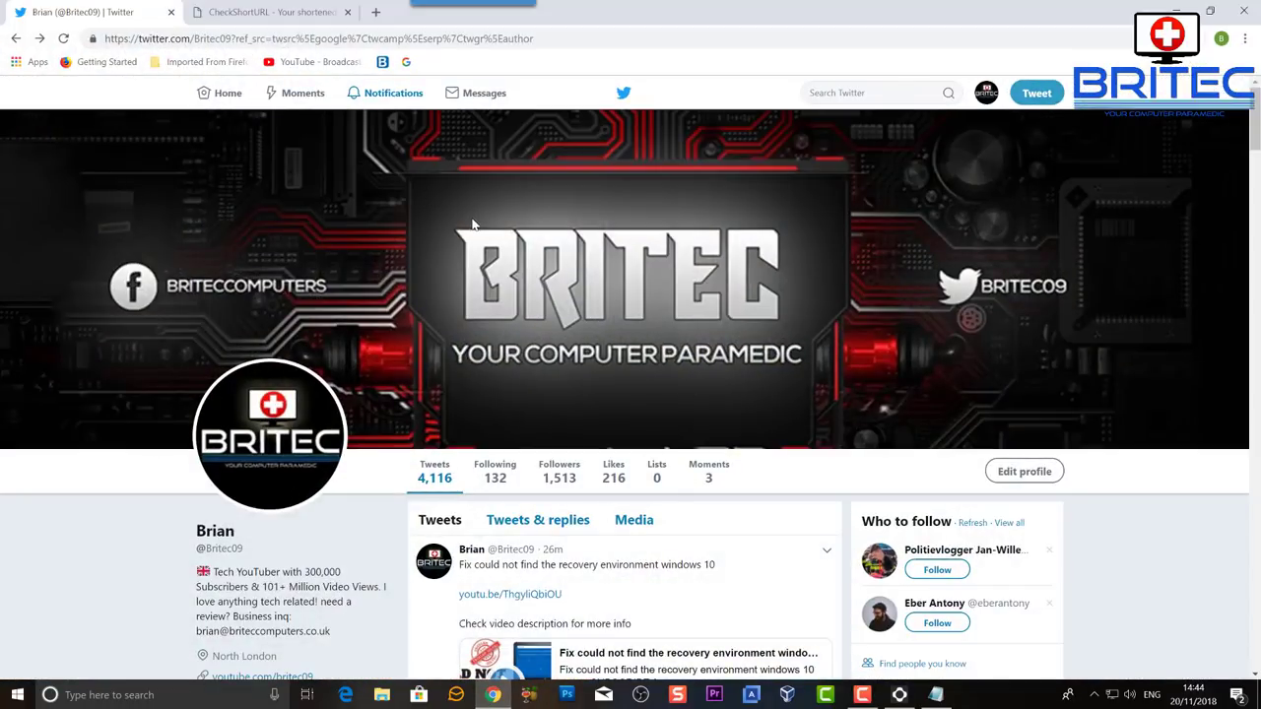
Go from your own profile to your Notifications page
{"action": "left_click", "coordinate": [386, 103]}
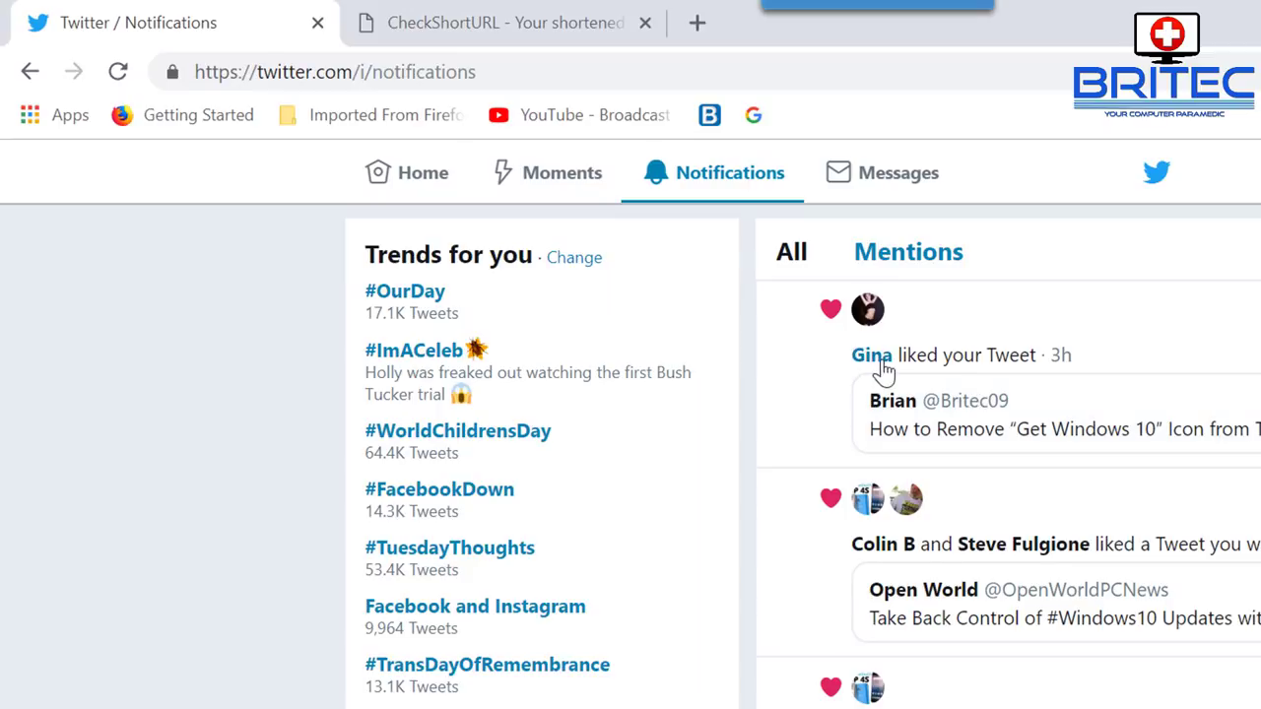
Bring up the name of the account in the first 'liked your Tweet' notification
{"action": "mouse_move", "coordinate": [873, 367]}
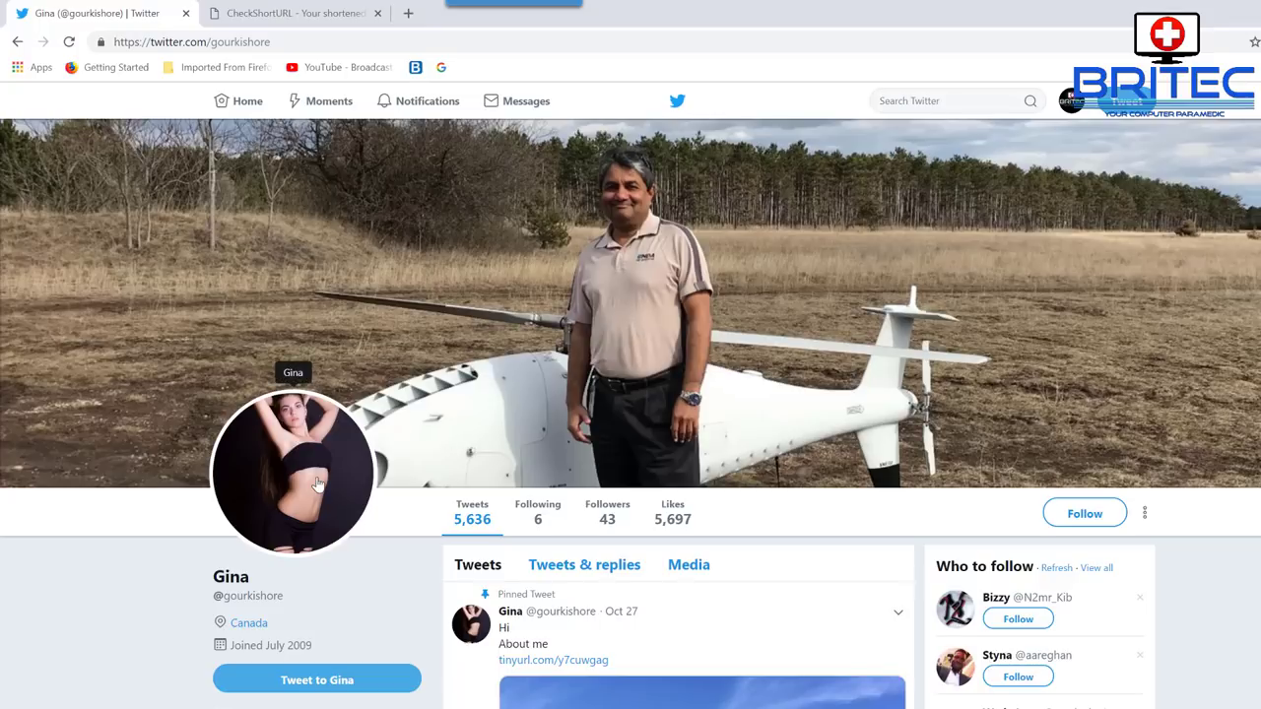
{"action": "scroll", "coordinate": [497, 510], "scroll_direction": "down", "scroll_amount": 3}
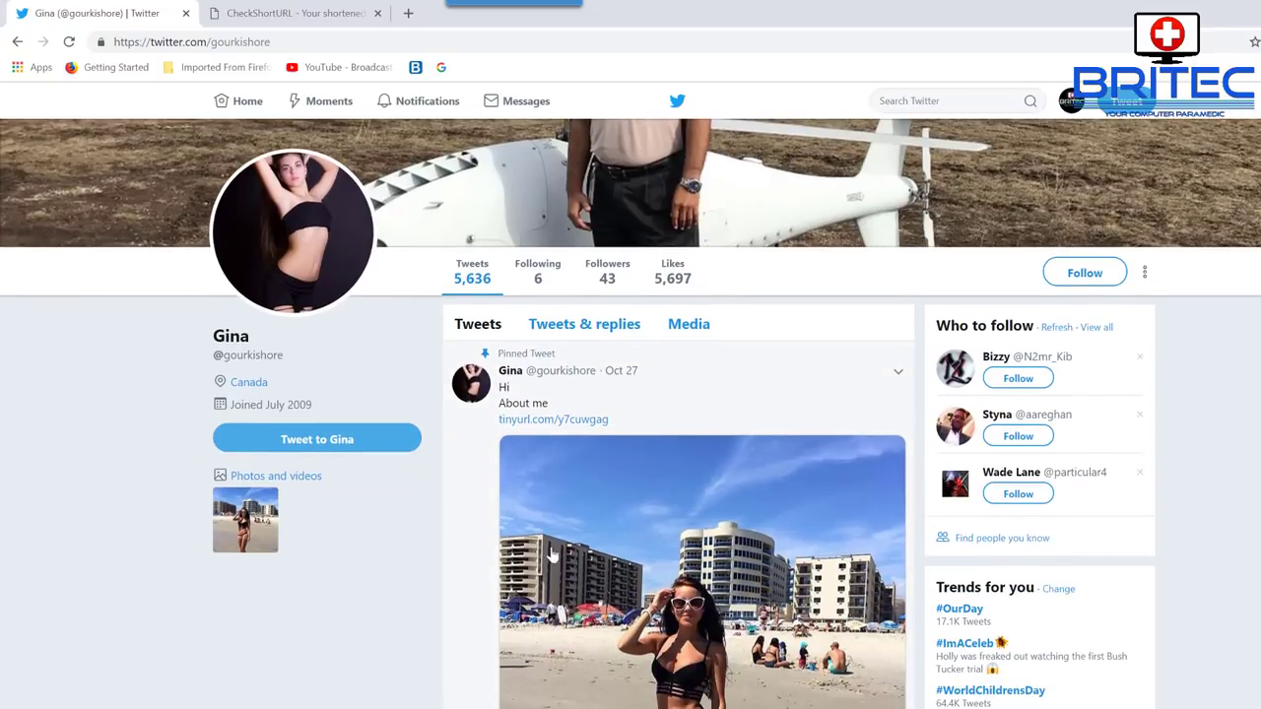
{"action": "scroll", "coordinate": [709, 576], "scroll_direction": "down", "scroll_amount": 1}
{"action": "scroll", "coordinate": [710, 508], "scroll_direction": "down", "scroll_amount": 2}
{"action": "left_click", "coordinate": [700, 451]}
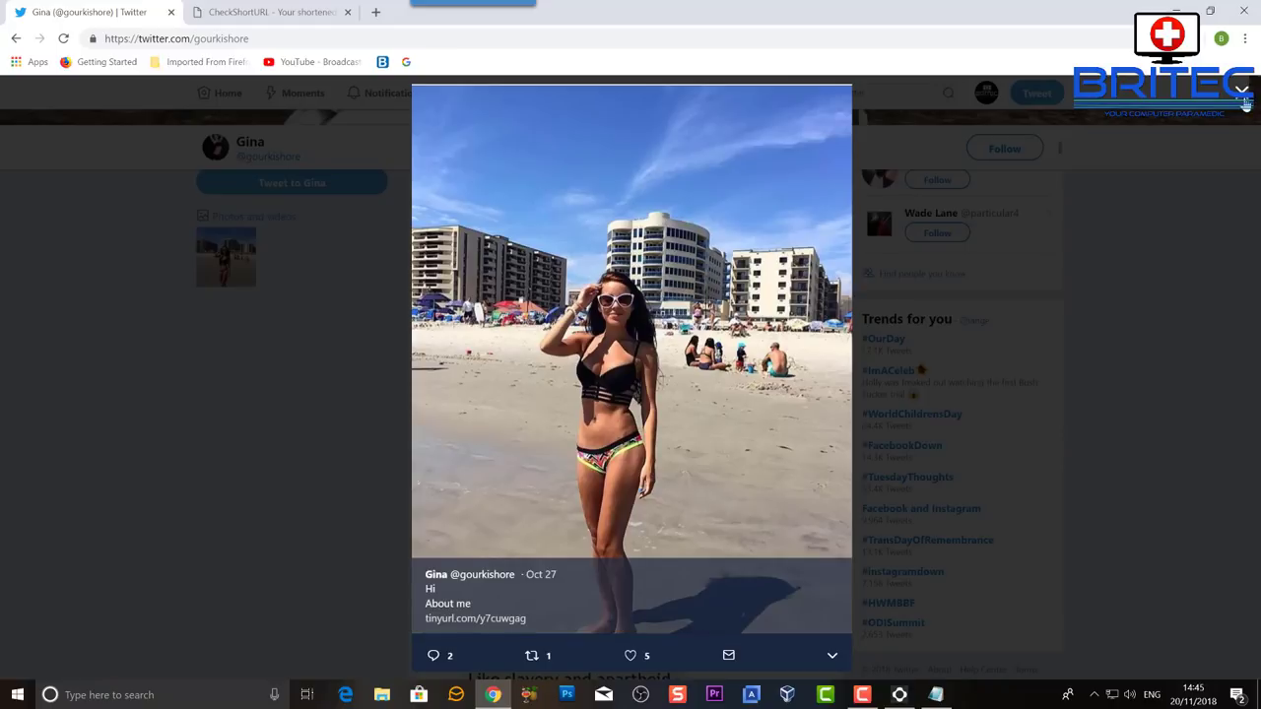
{"action": "left_click", "coordinate": [1243, 91]}
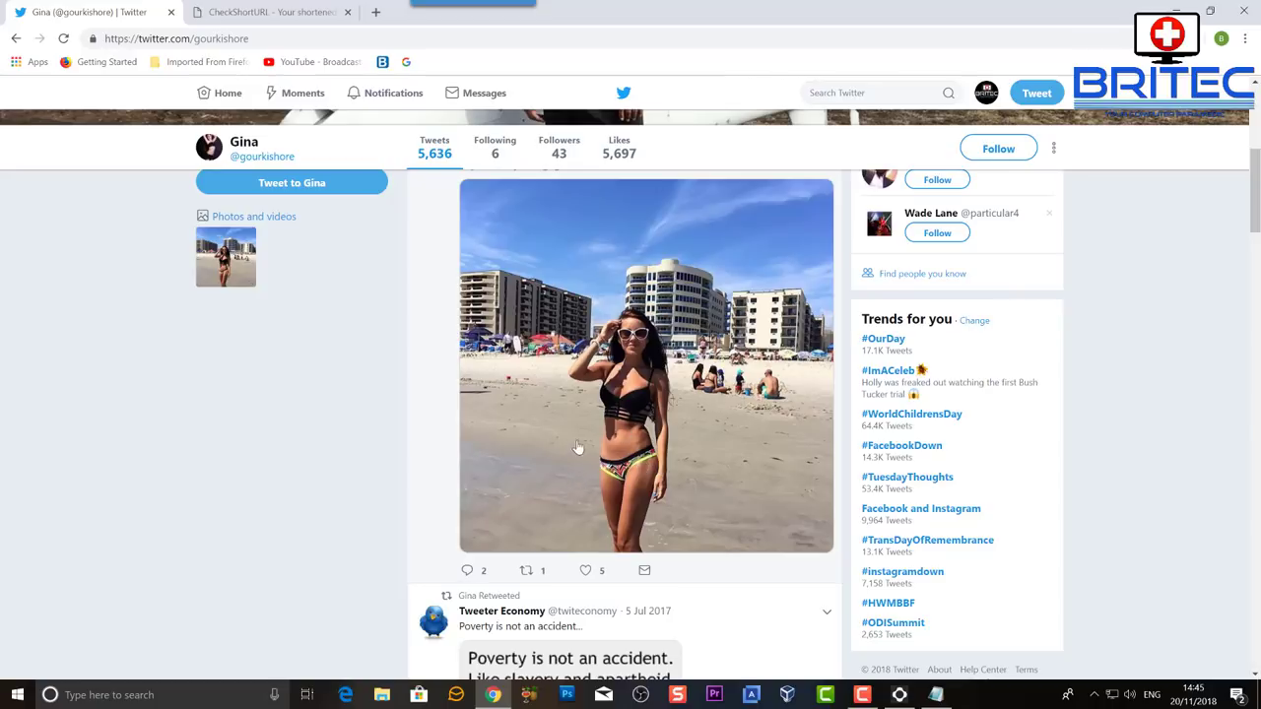
Review the profile's older retweets, then enlarge the pinned tweet's beach photo full-size
{"action": "scroll", "coordinate": [621, 446], "scroll_direction": "up", "scroll_amount": 3}
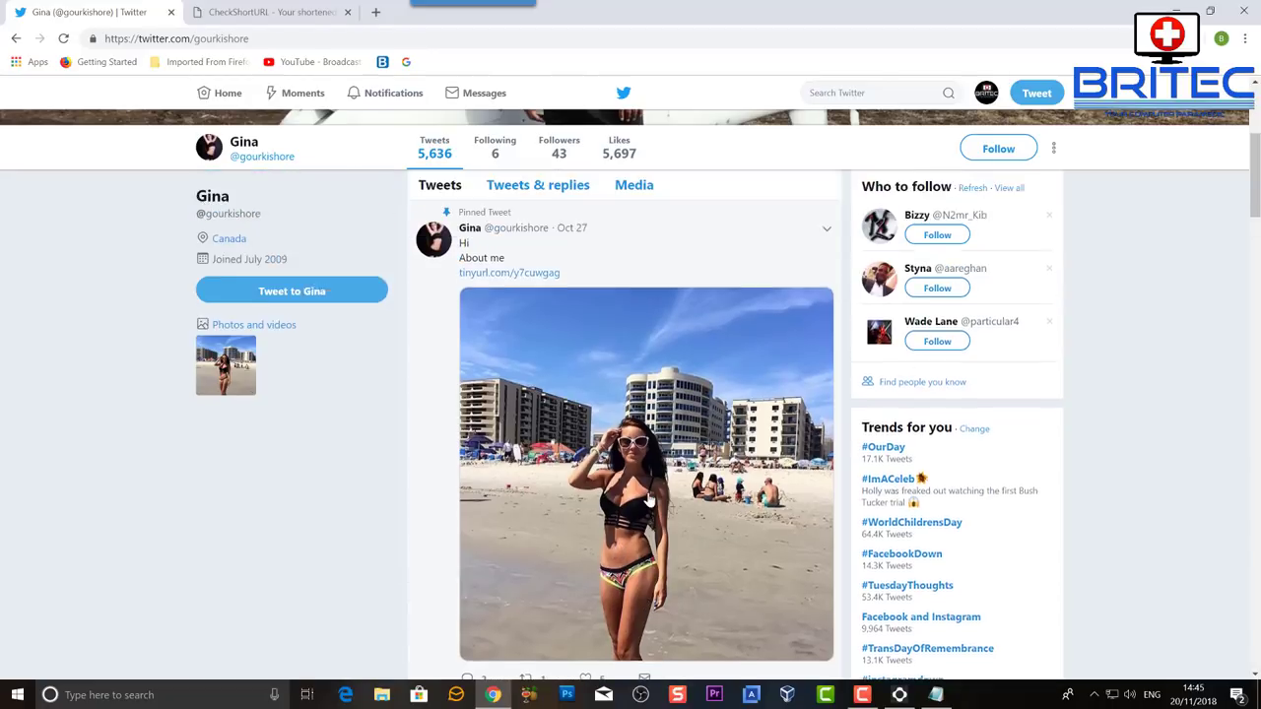
{"action": "scroll", "coordinate": [631, 446], "scroll_direction": "up", "scroll_amount": 2}
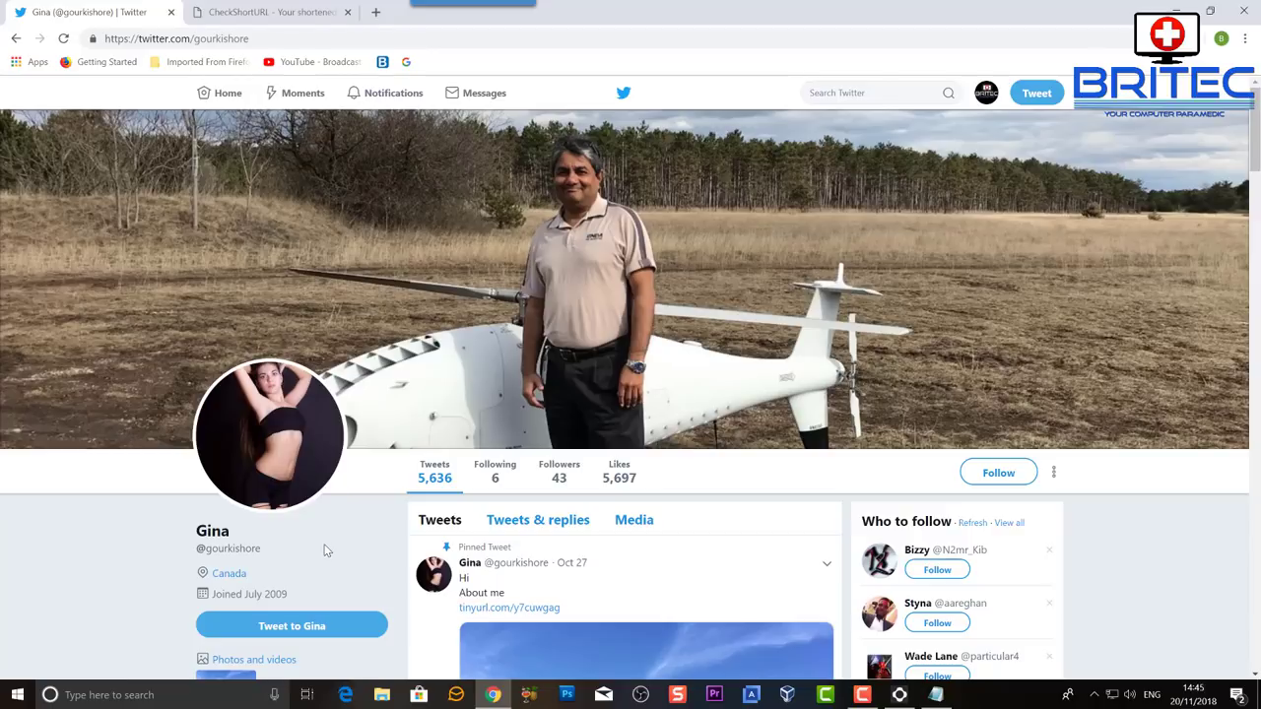
{"action": "scroll", "coordinate": [512, 591], "scroll_direction": "down", "scroll_amount": 3}
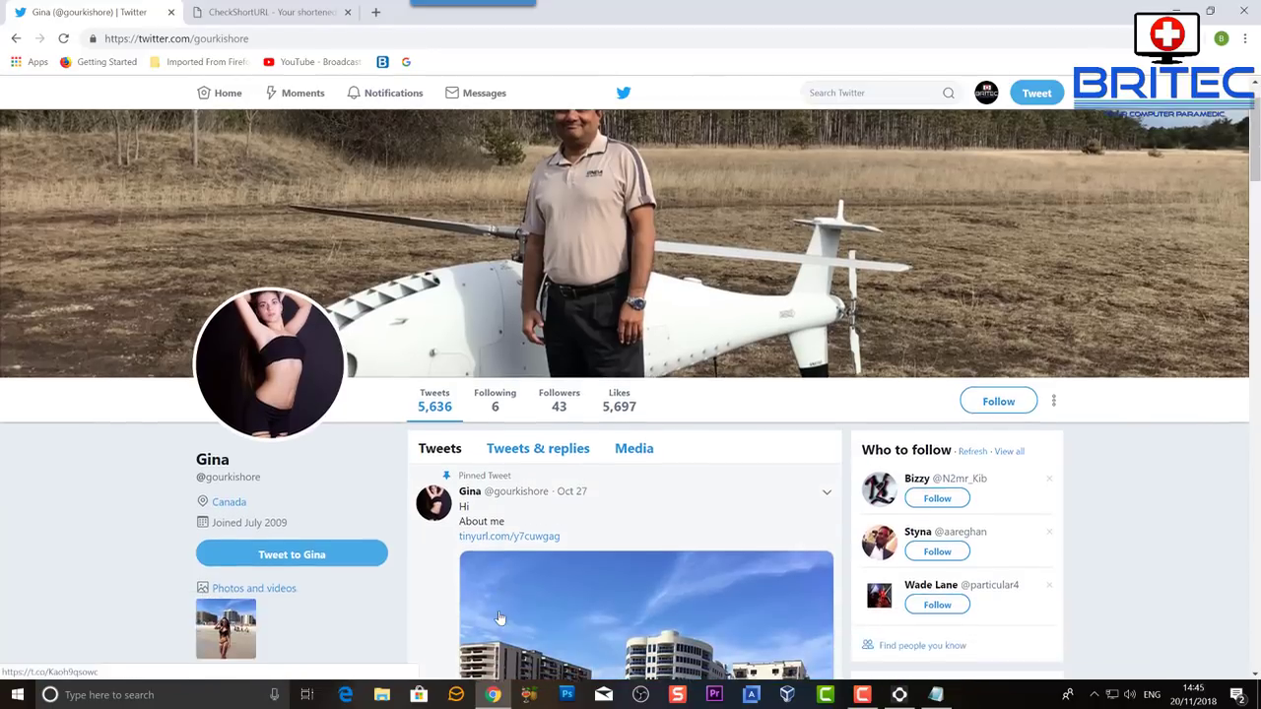
{"action": "scroll", "coordinate": [588, 571], "scroll_direction": "down", "scroll_amount": 3}
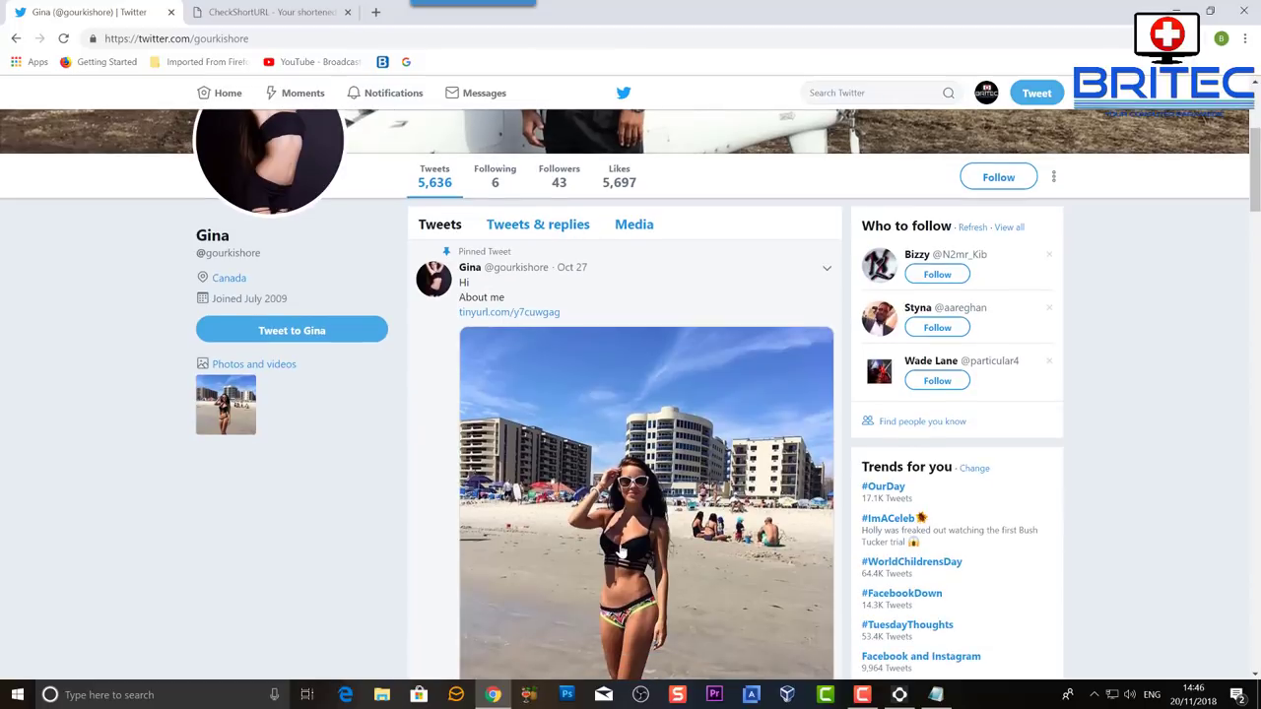
{"action": "scroll", "coordinate": [627, 540], "scroll_direction": "down", "scroll_amount": 3}
{"action": "scroll", "coordinate": [621, 561], "scroll_direction": "down", "scroll_amount": 10}
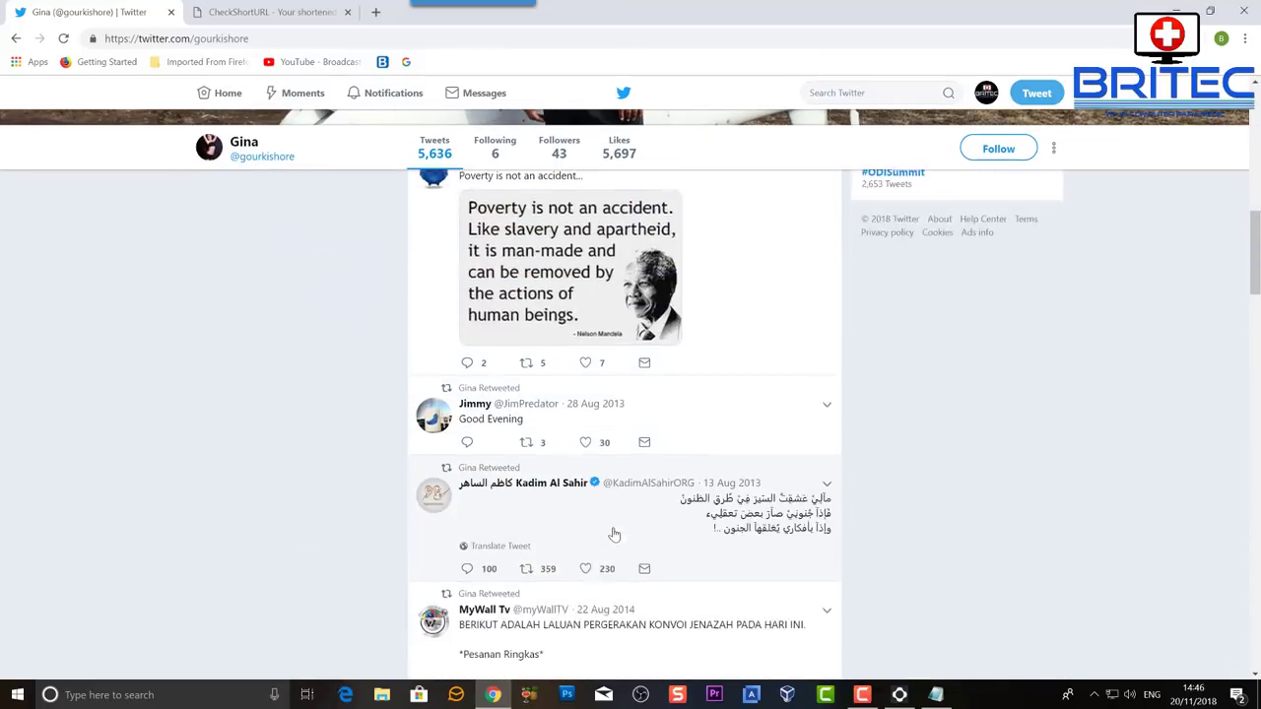
{"action": "scroll", "coordinate": [607, 566], "scroll_direction": "down", "scroll_amount": 3}
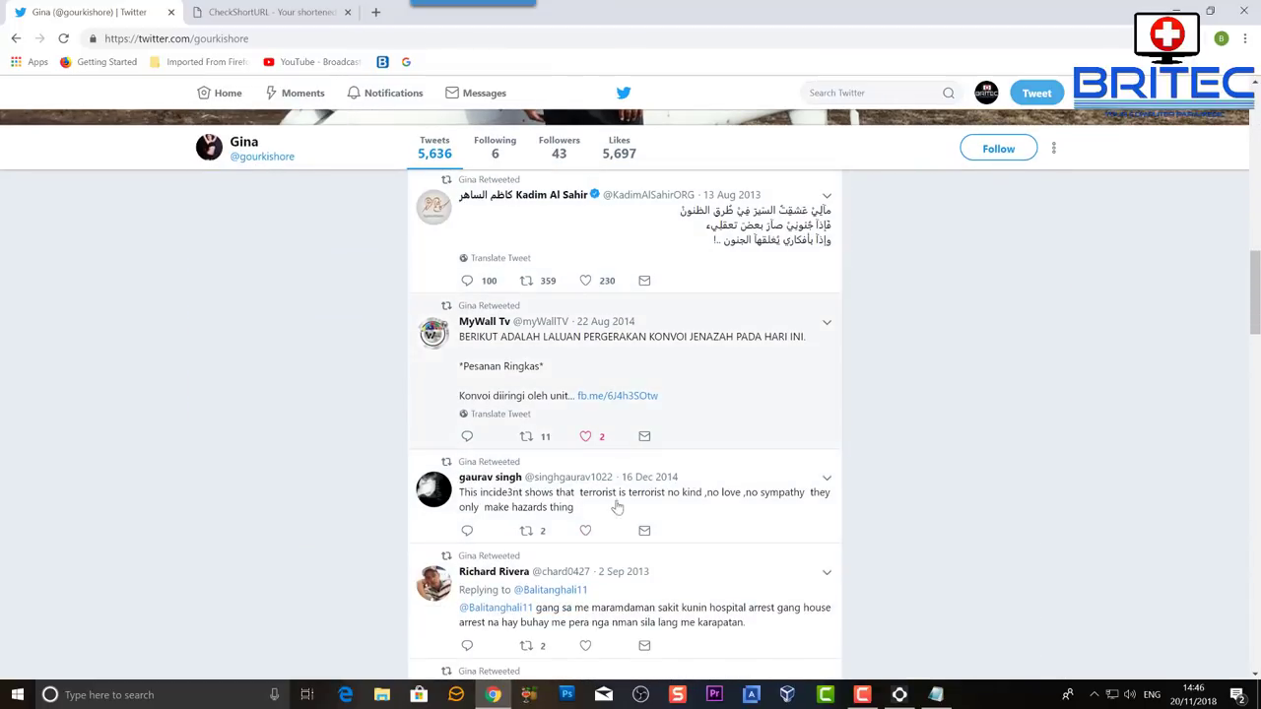
{"action": "scroll", "coordinate": [613, 526], "scroll_direction": "down", "scroll_amount": 3}
{"action": "scroll", "coordinate": [581, 443], "scroll_direction": "down", "scroll_amount": 3}
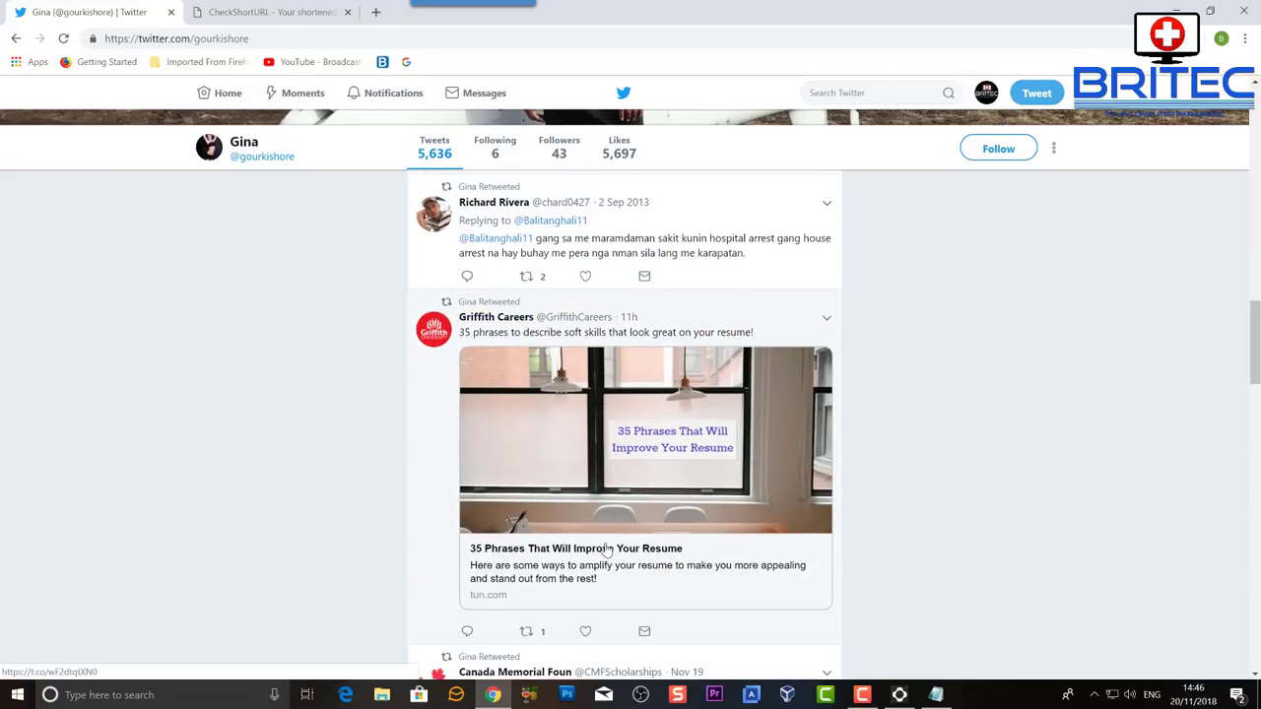
{"action": "scroll", "coordinate": [608, 548], "scroll_direction": "down", "scroll_amount": 3}
{"action": "scroll", "coordinate": [607, 549], "scroll_direction": "down", "scroll_amount": 1}
{"action": "scroll", "coordinate": [642, 483], "scroll_direction": "up", "scroll_amount": 15}
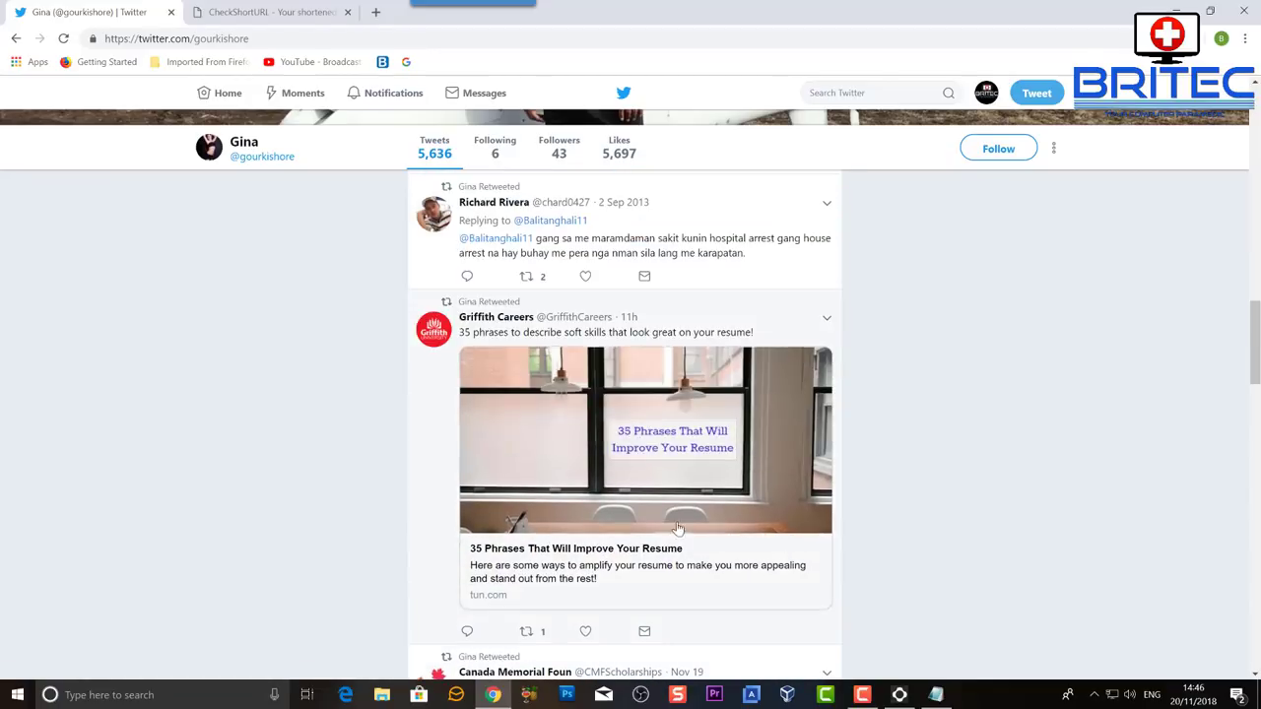
{"action": "scroll", "coordinate": [643, 482], "scroll_direction": "up", "scroll_amount": 4}
{"action": "scroll", "coordinate": [635, 483], "scroll_direction": "down", "scroll_amount": 3}
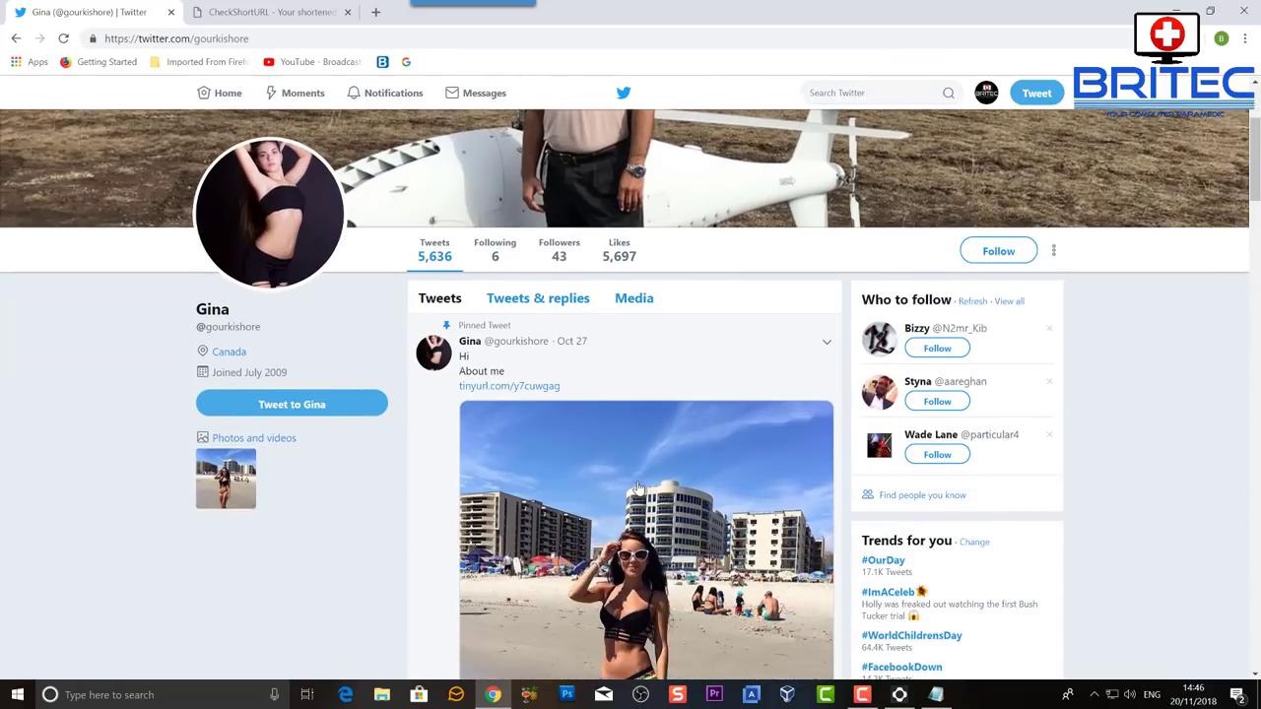
{"action": "left_click", "coordinate": [635, 483]}
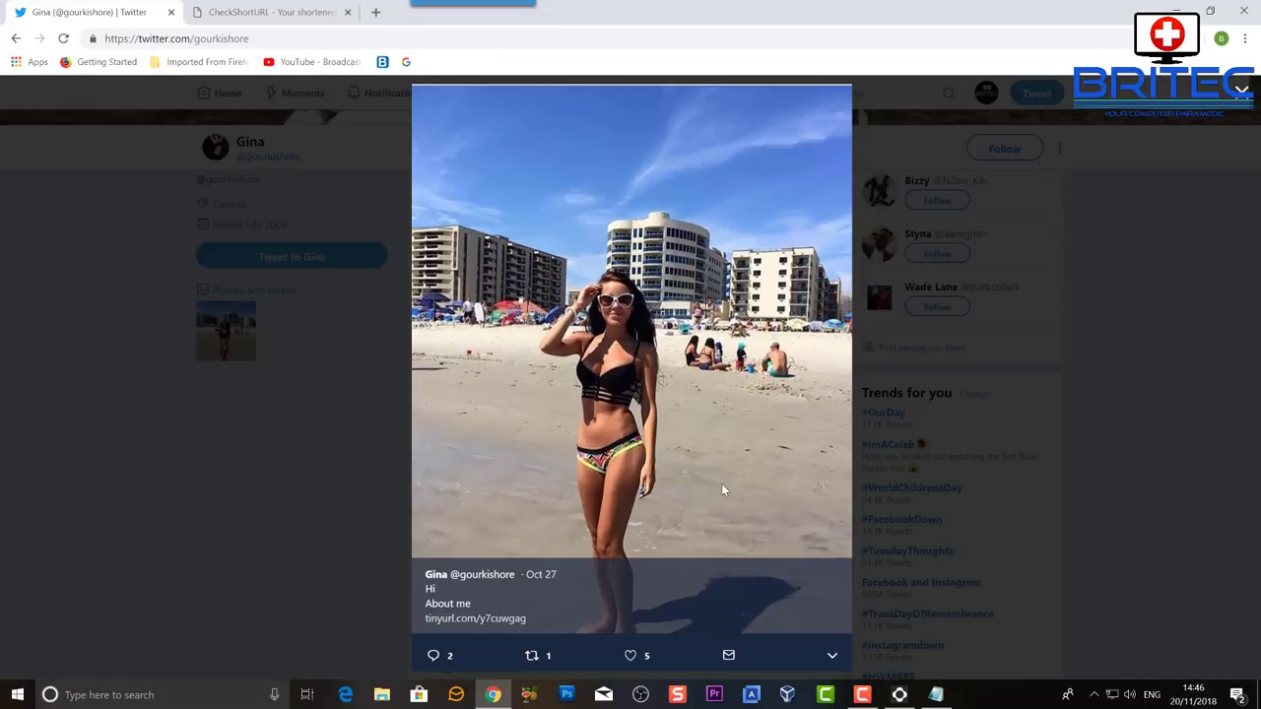
Close the photo viewer and copy the tinyurl.com/y7cuwgag link from the pinned tweet
{"action": "left_click", "coordinate": [1075, 237]}
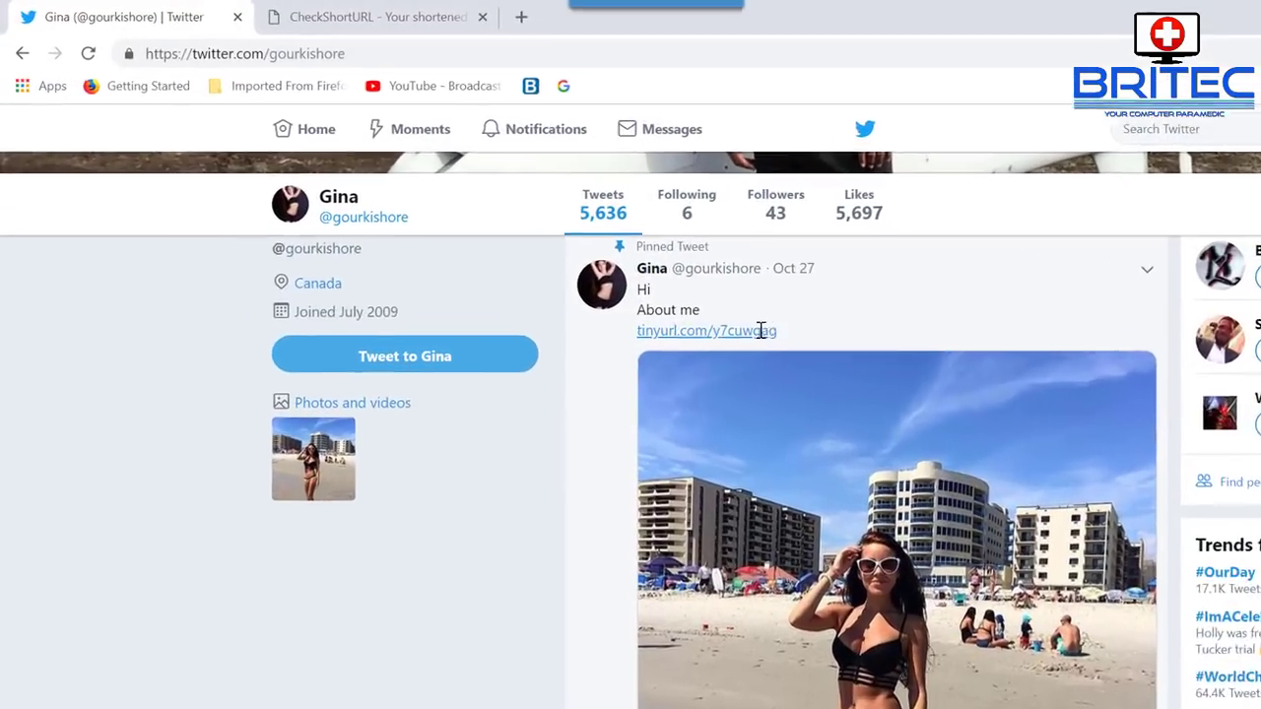
{"action": "left_click_drag", "start_coordinate": [777, 331], "coordinate": [645, 331]}
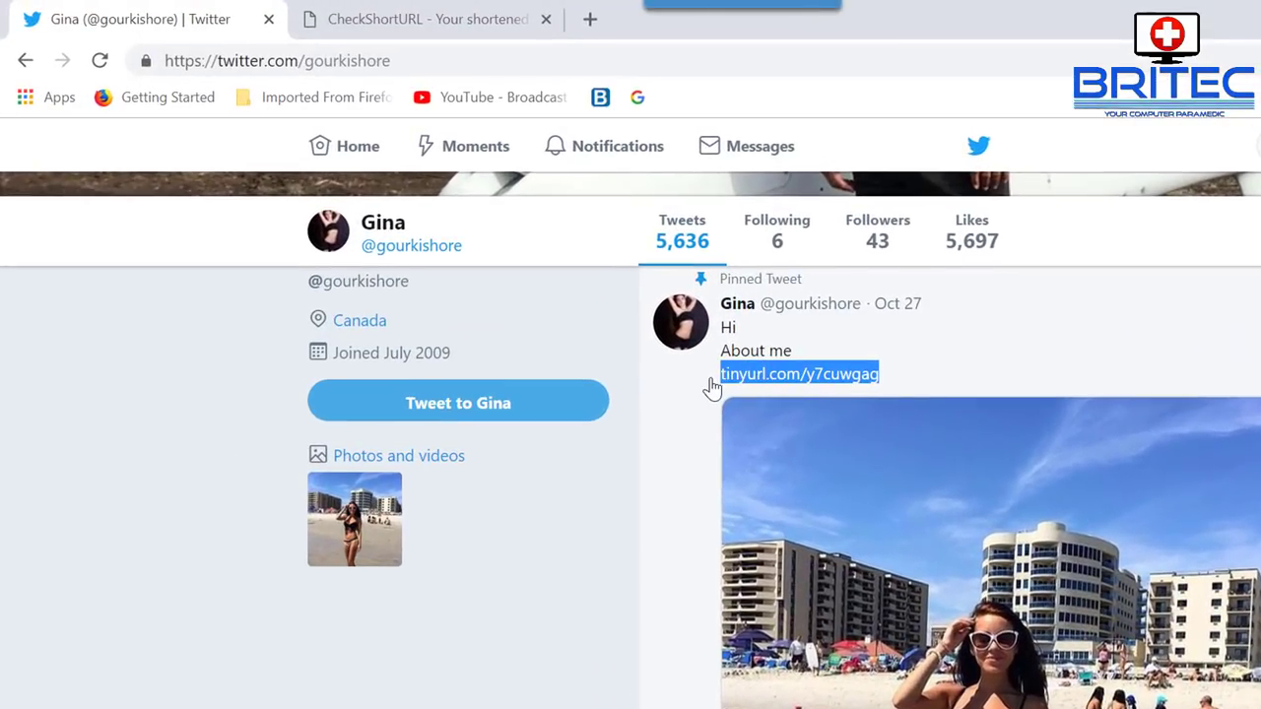
{"action": "right_click", "coordinate": [752, 384]}
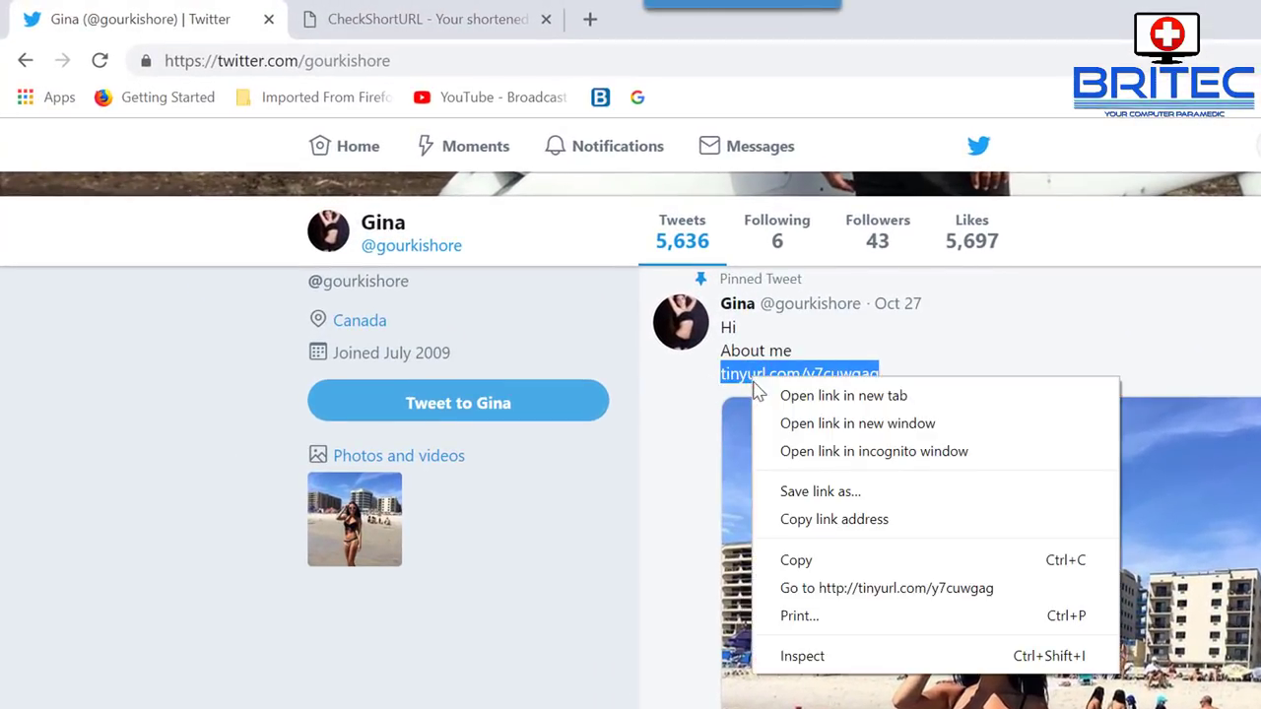
{"action": "left_click", "coordinate": [800, 561]}
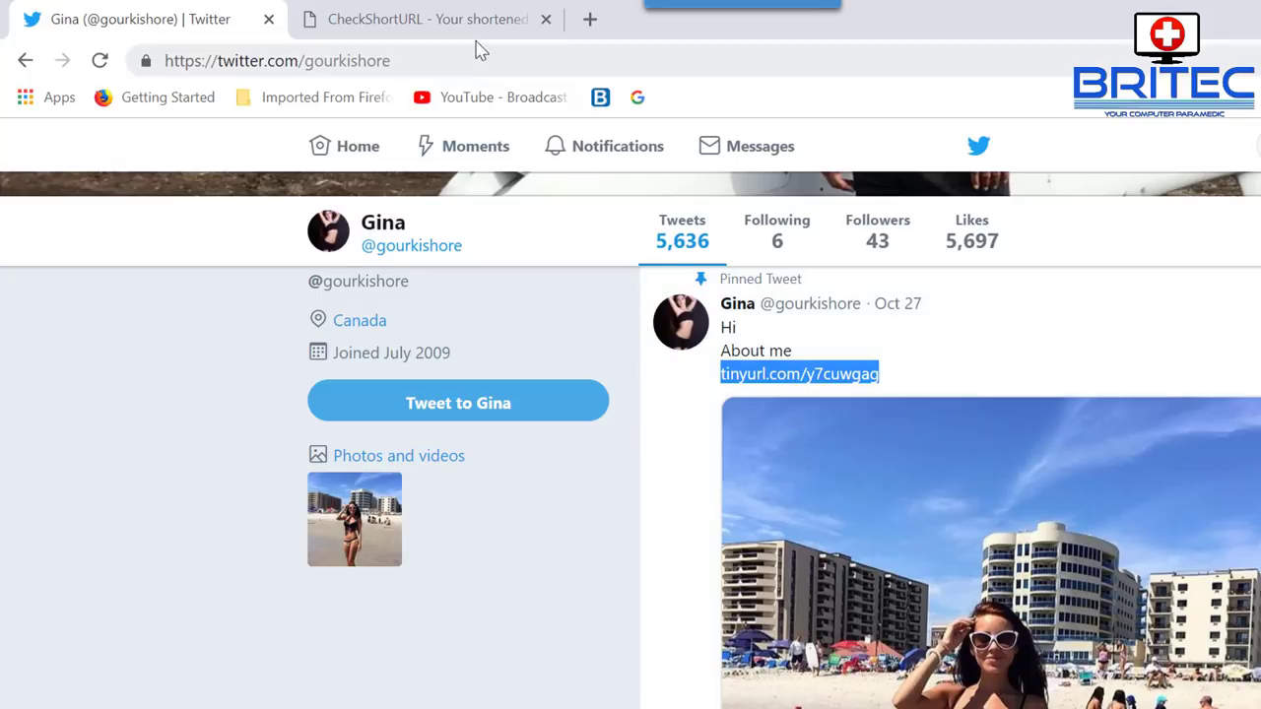
{"action": "left_click", "coordinate": [418, 22]}
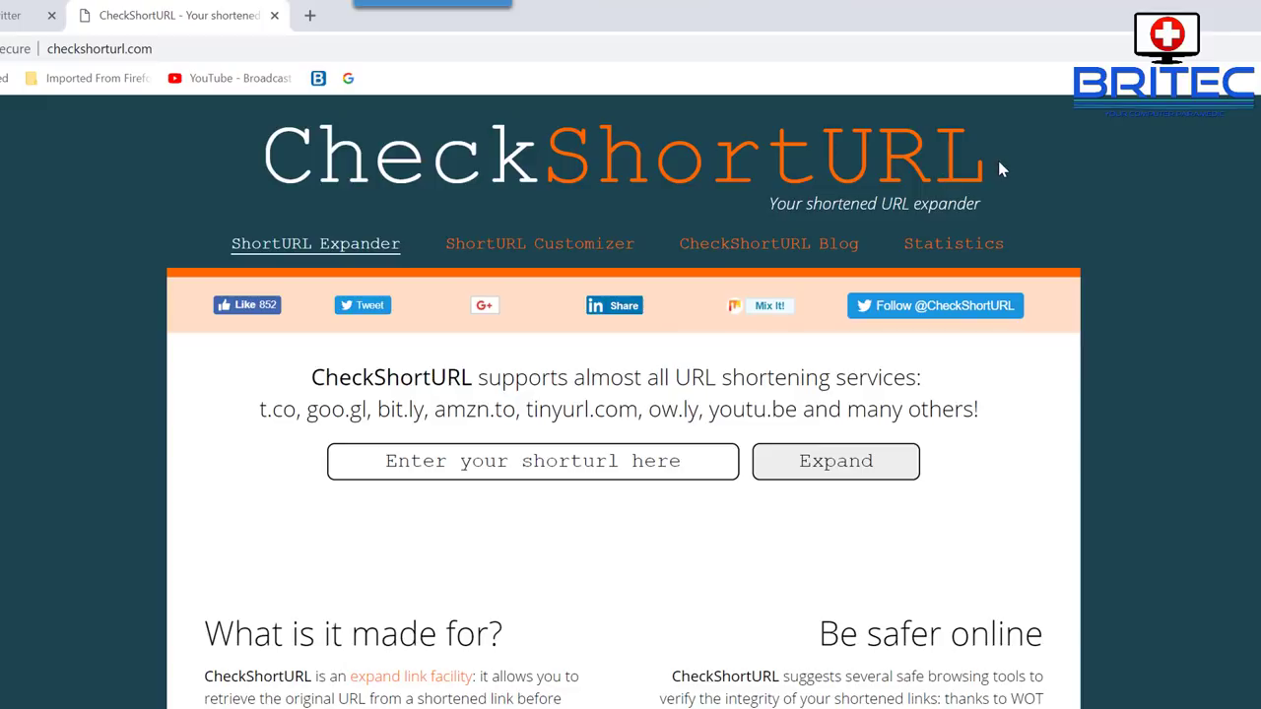
{"action": "left_click", "coordinate": [343, 458]}
{"action": "right_click", "coordinate": [402, 459]}
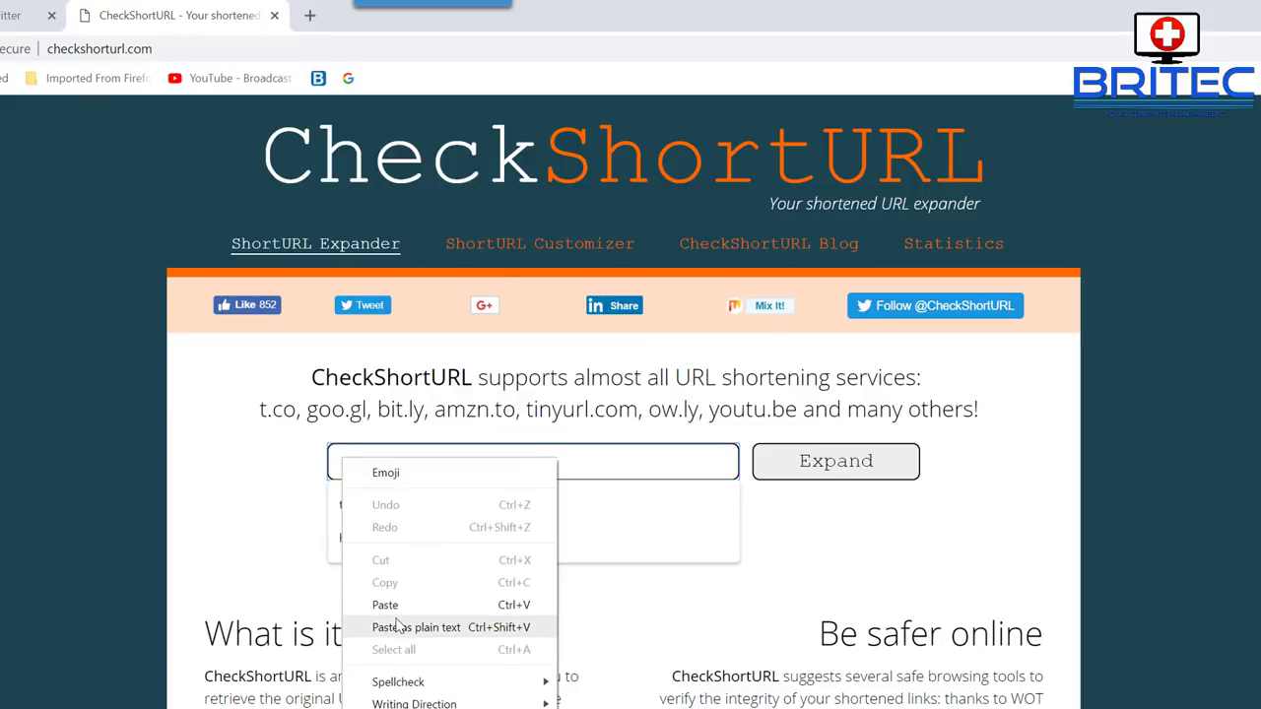
{"action": "left_click", "coordinate": [404, 624]}
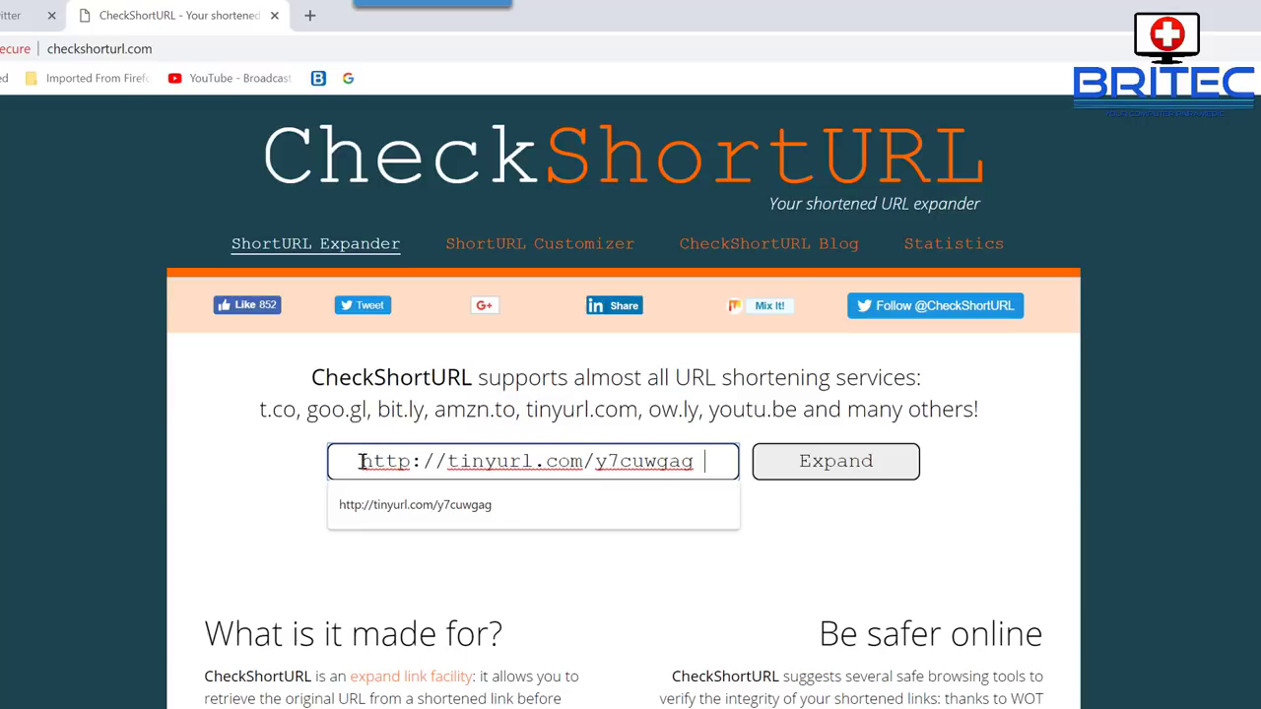
{"action": "key", "text": "BackSpace"}
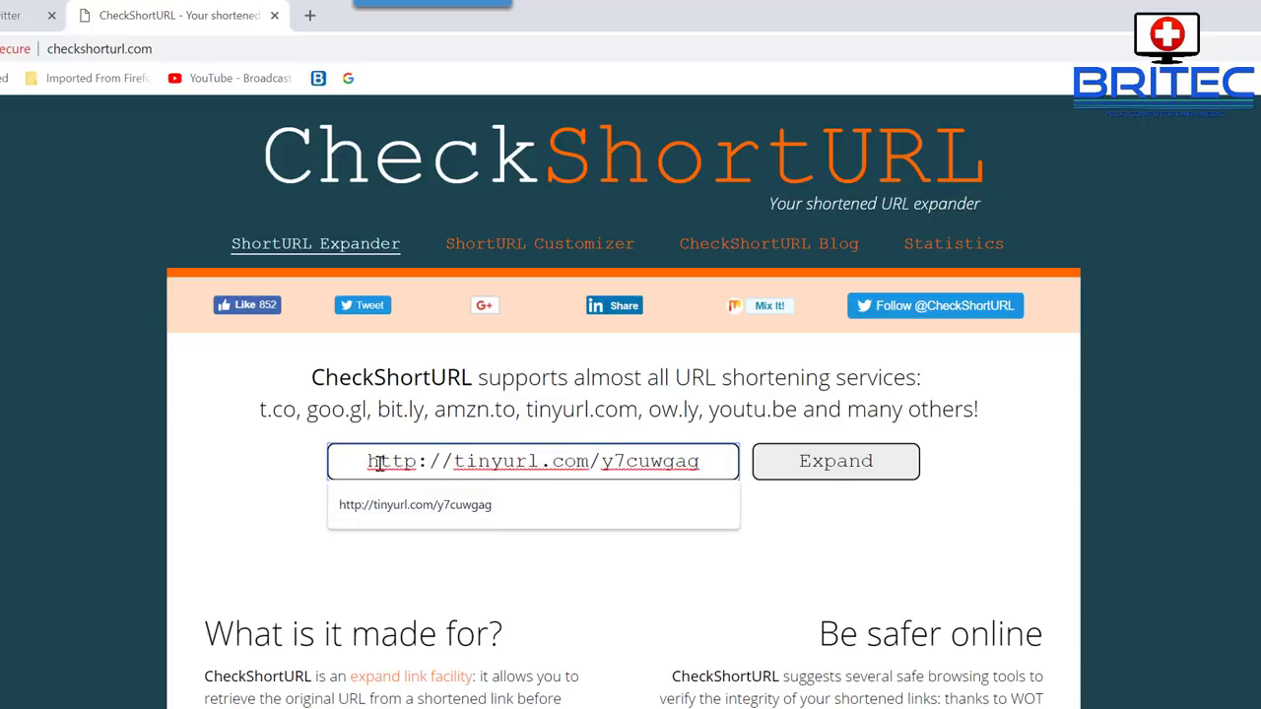
{"action": "left_click_drag", "start_coordinate": [365, 465], "coordinate": [709, 467]}
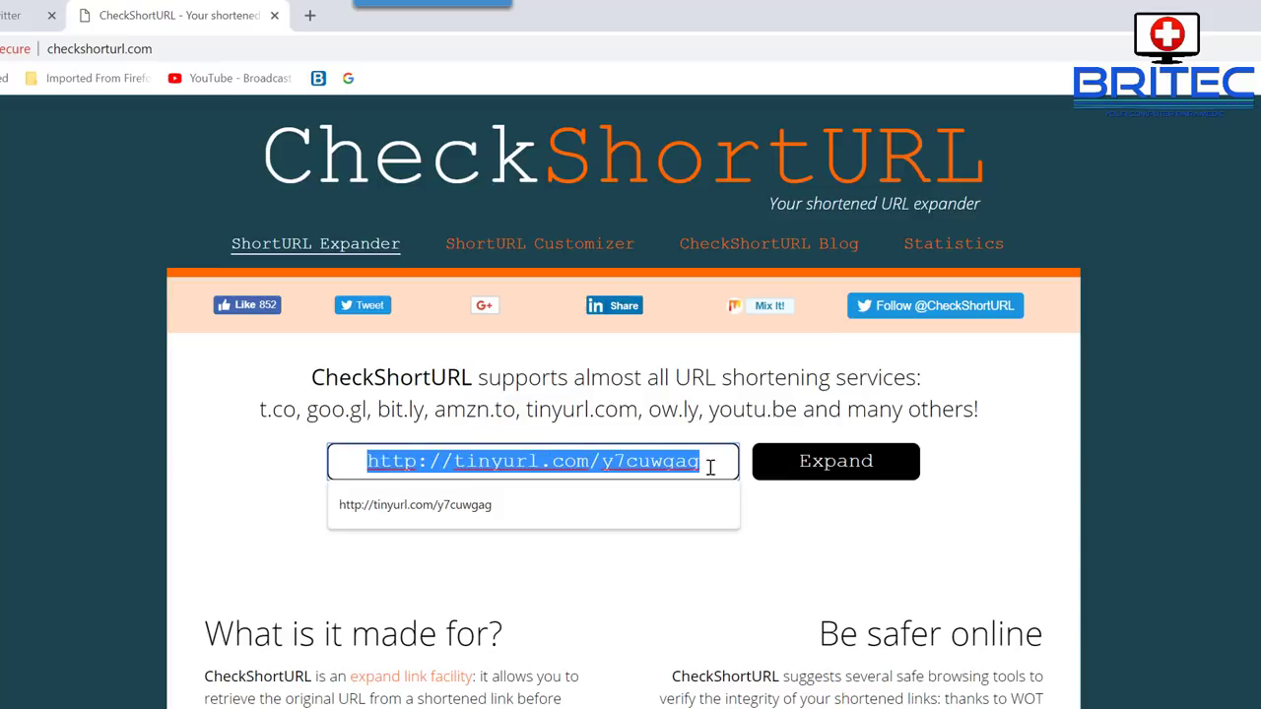
{"action": "left_click", "coordinate": [827, 480]}
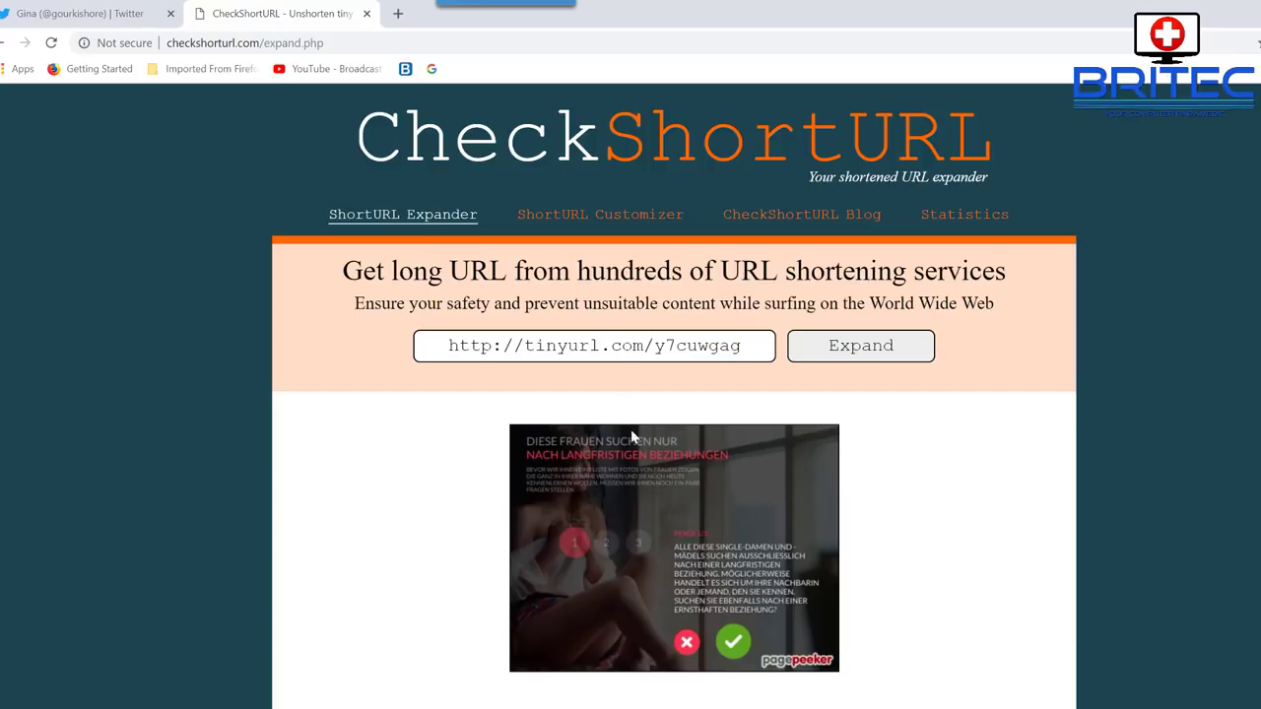
{"action": "left_click", "coordinate": [59, 20]}
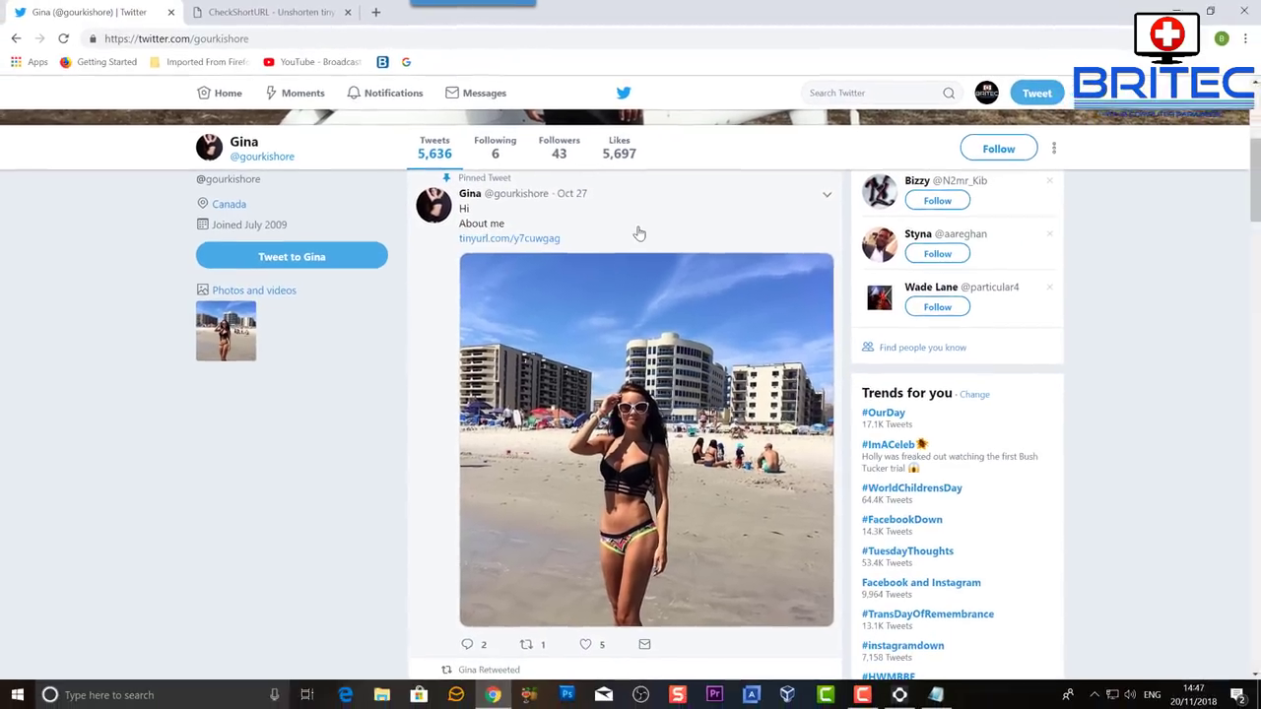
{"action": "left_click", "coordinate": [685, 258]}
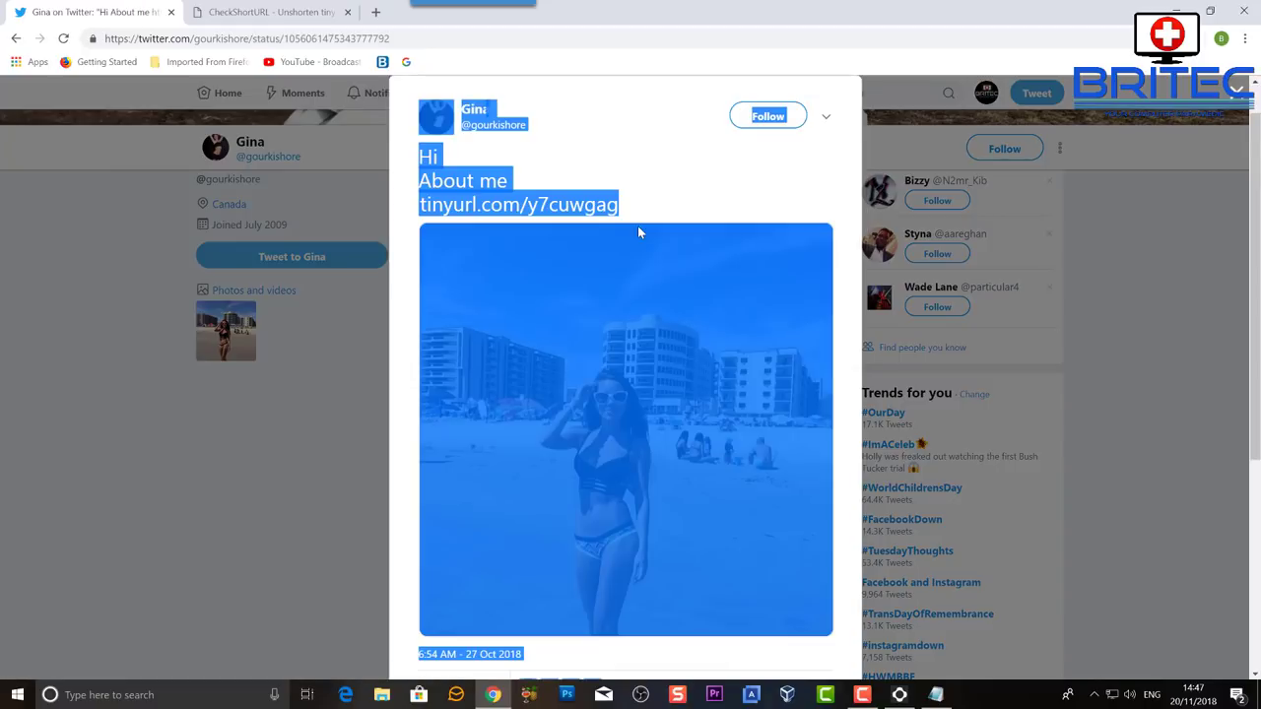
{"action": "left_click", "coordinate": [701, 185]}
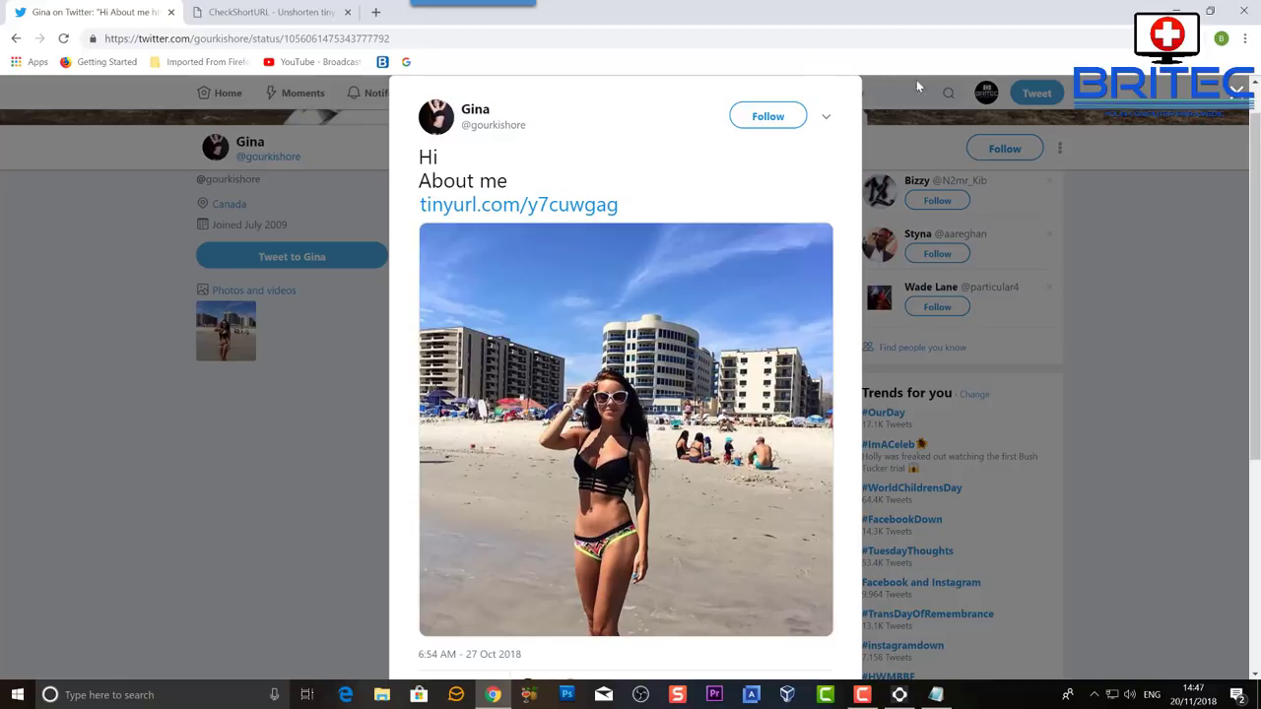
{"action": "left_click", "coordinate": [1234, 96]}
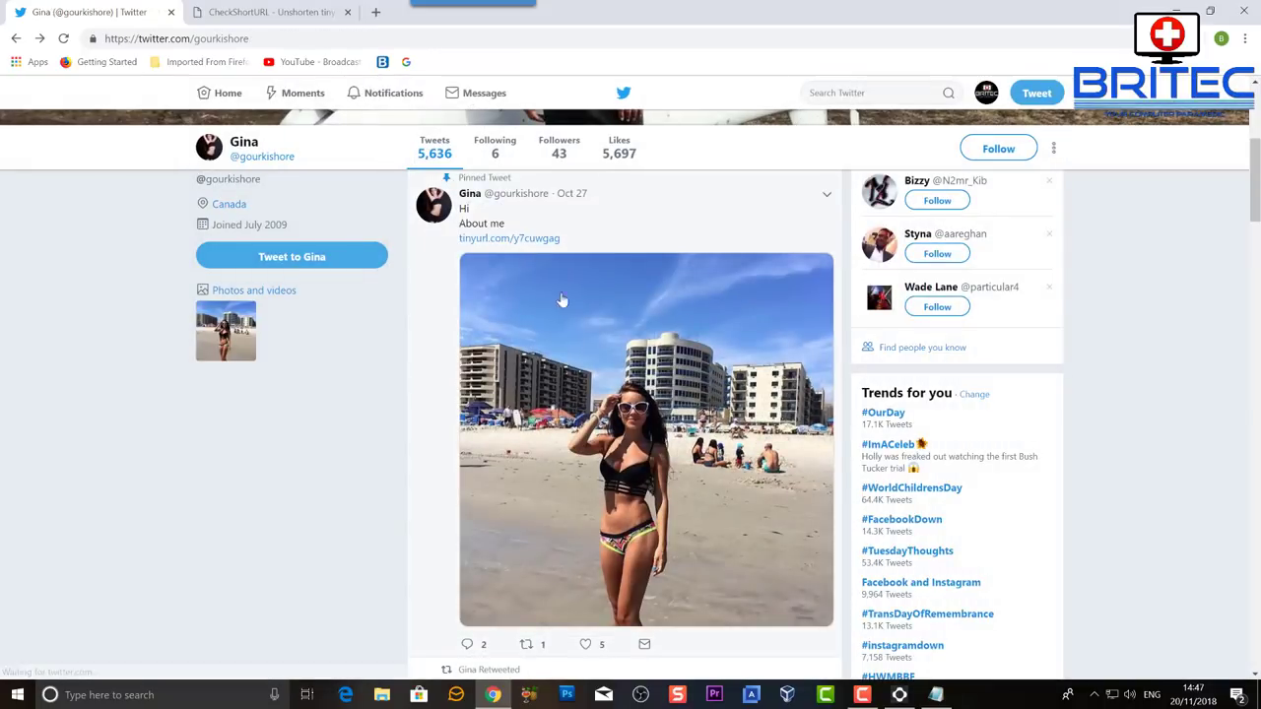
{"action": "scroll", "coordinate": [1084, 509], "scroll_direction": "up", "scroll_amount": 4}
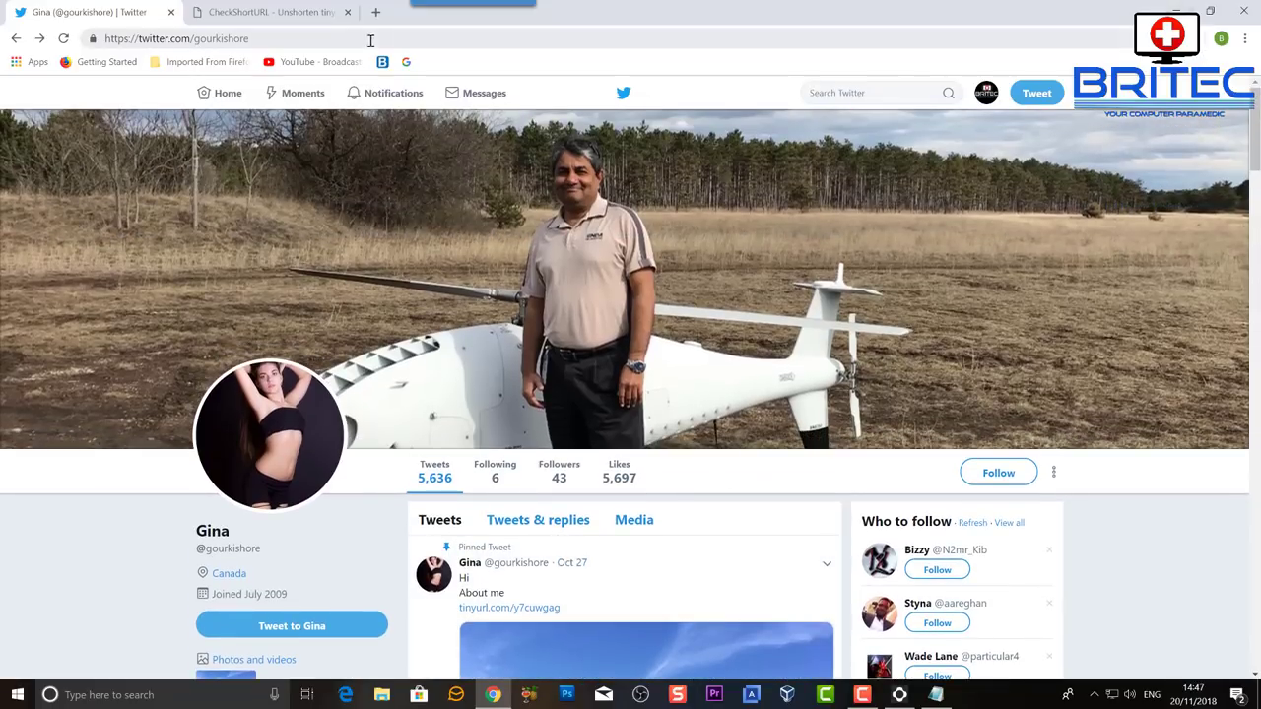
{"action": "left_click", "coordinate": [309, 20]}
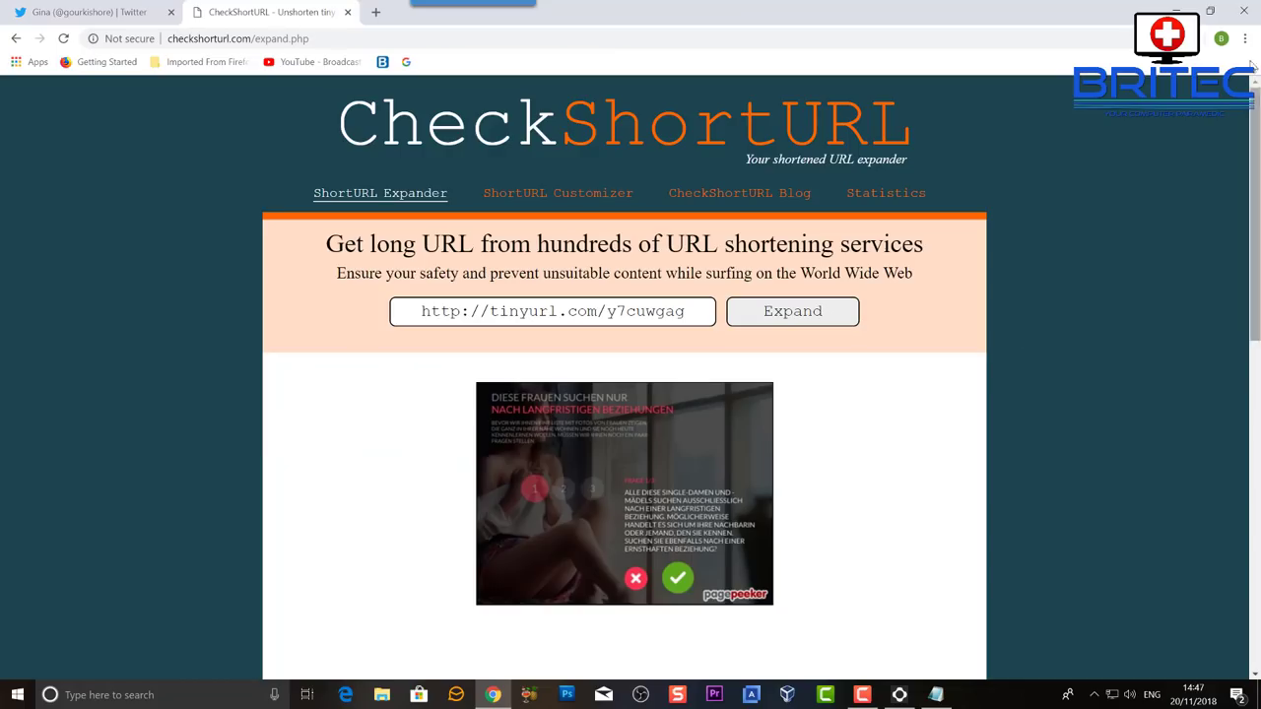
Close the CheckShortURL browser window and subscribe to the Britec channel on YouTube
{"action": "left_click", "coordinate": [1243, 10]}
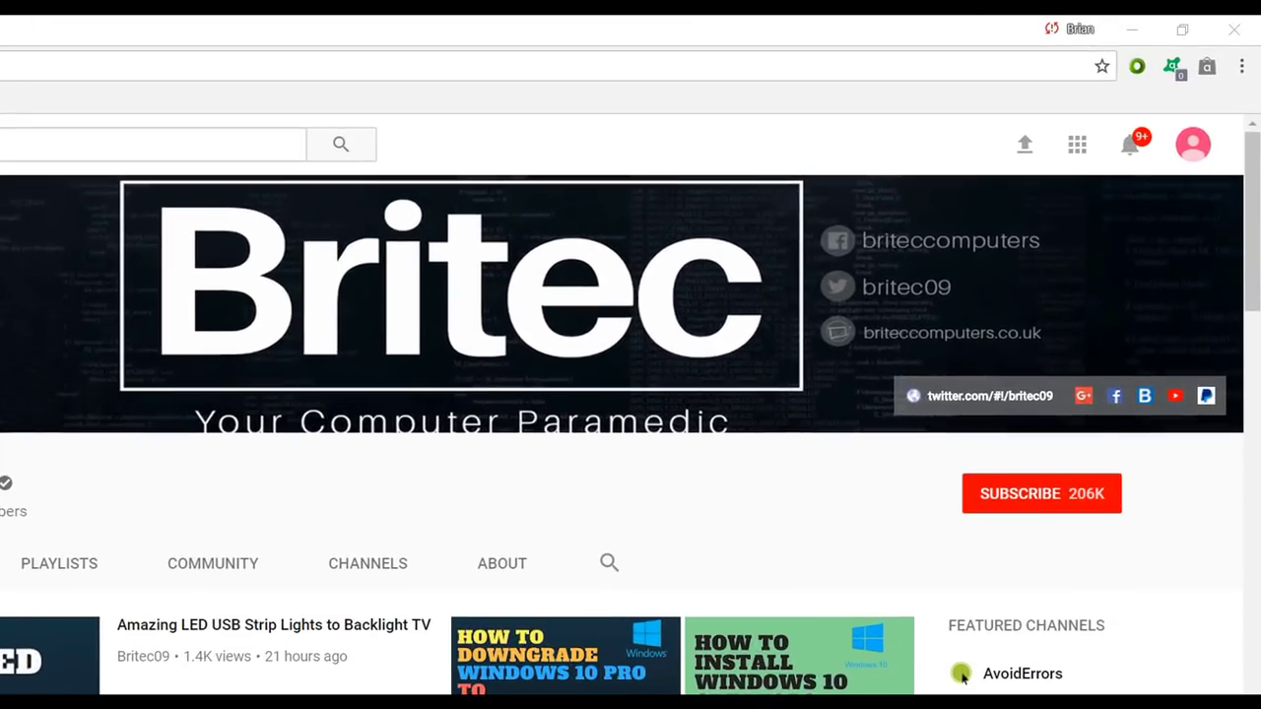
{"action": "left_click", "coordinate": [1056, 504]}
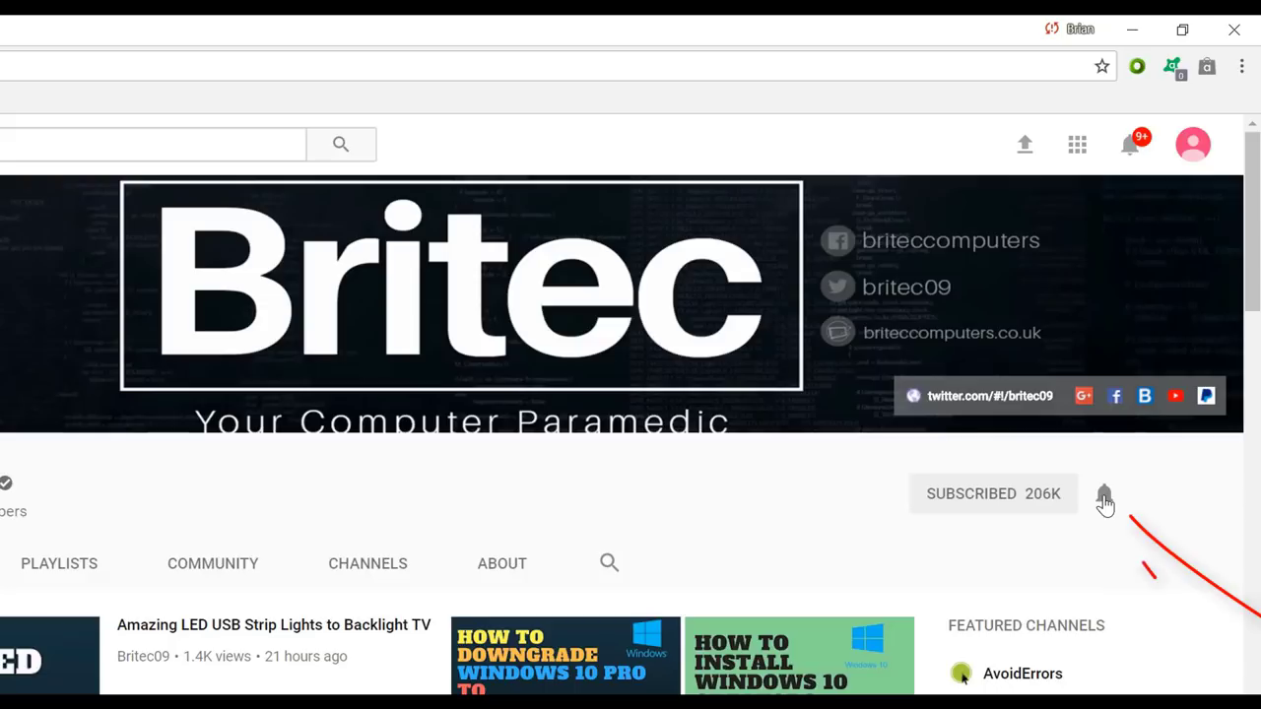